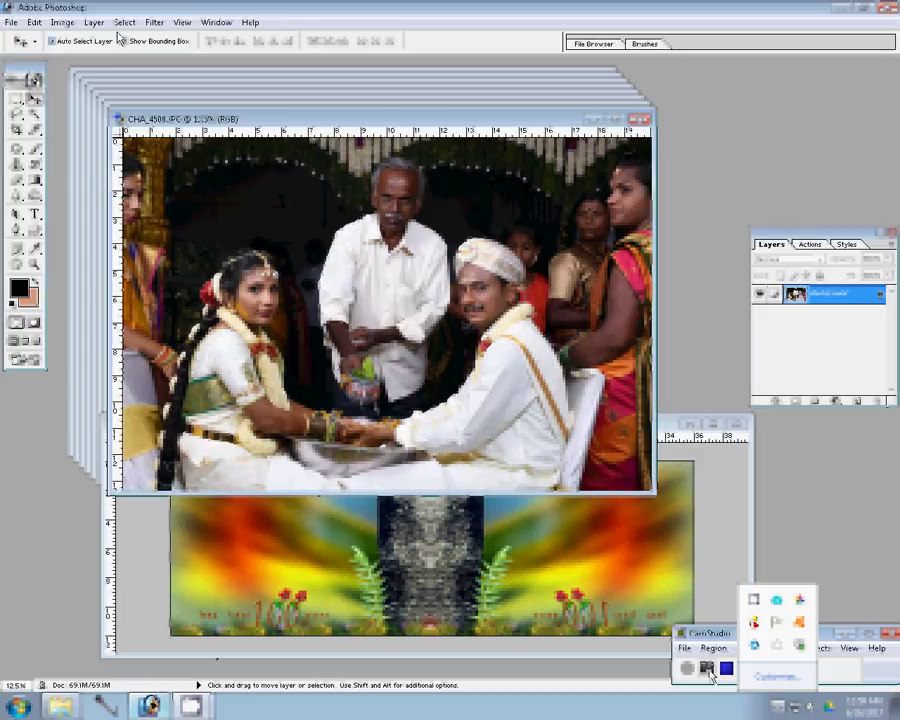
Resize the photo to 6900 pixels wide, place it bottom-right on the spread, and close the JPG
{"action": "key", "text": "ctrl+alt+i"}
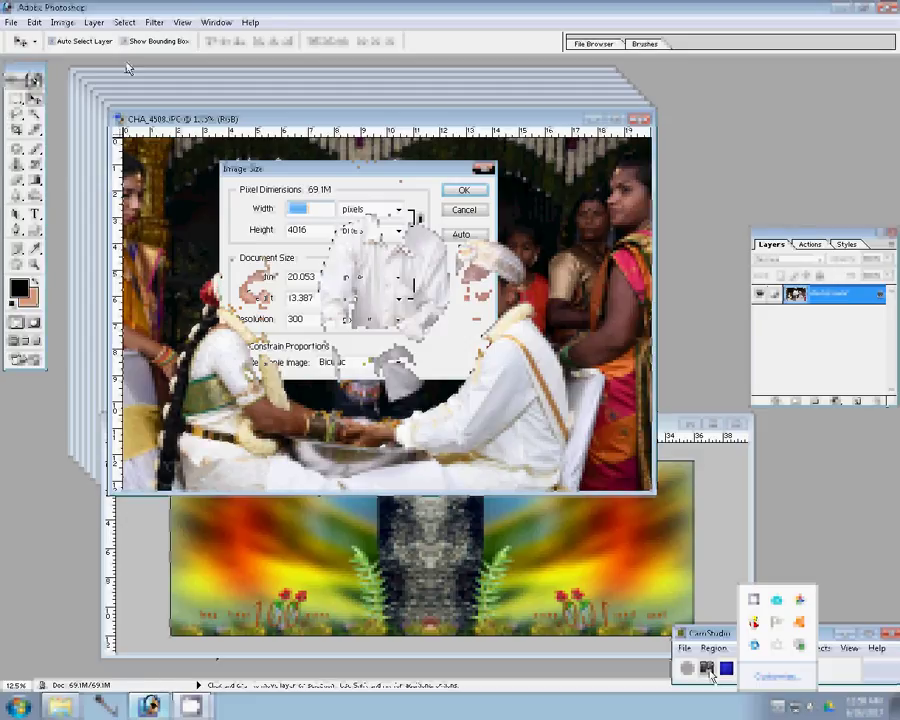
{"action": "type", "text": "6900"}
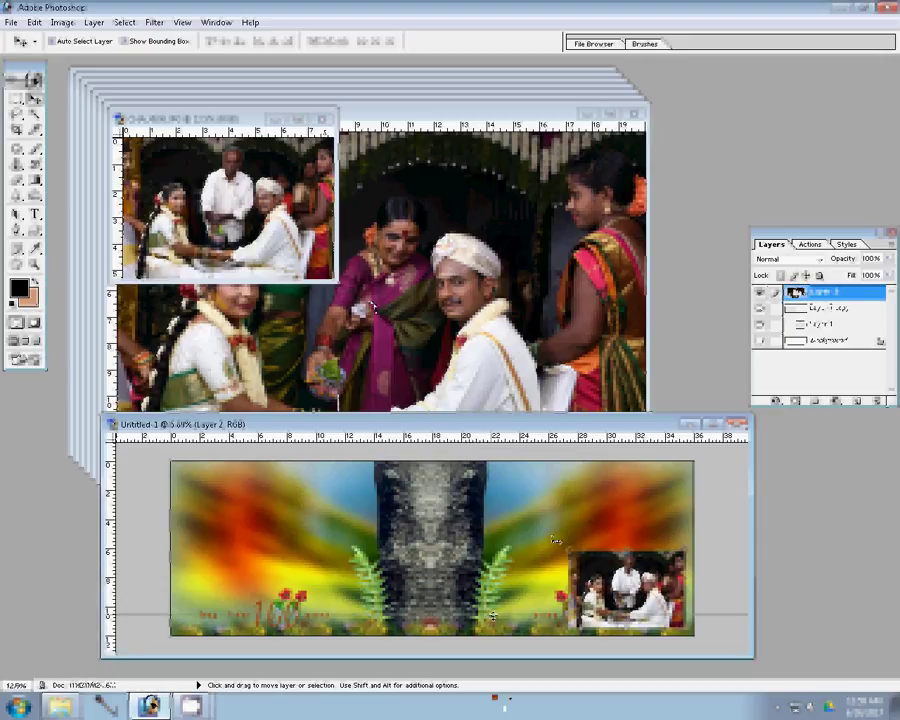
{"action": "key", "text": "ctrl+w"}
Resize CHA_4507, place it left of the first photo, and close it unsaved
{"action": "left_click", "coordinate": [470, 268]}
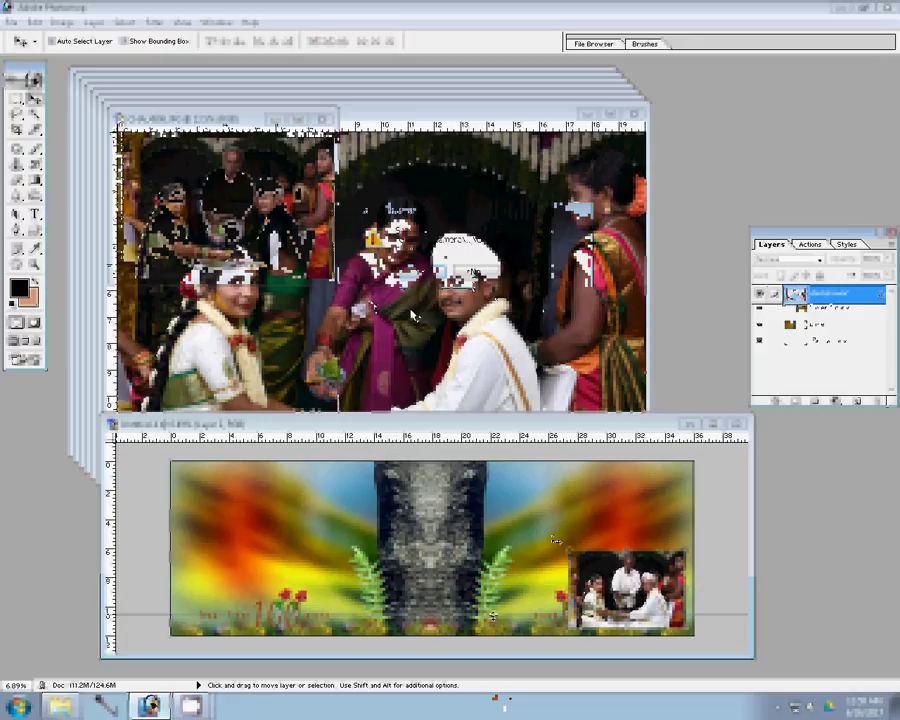
{"action": "key", "text": "ctrl+alt+i"}
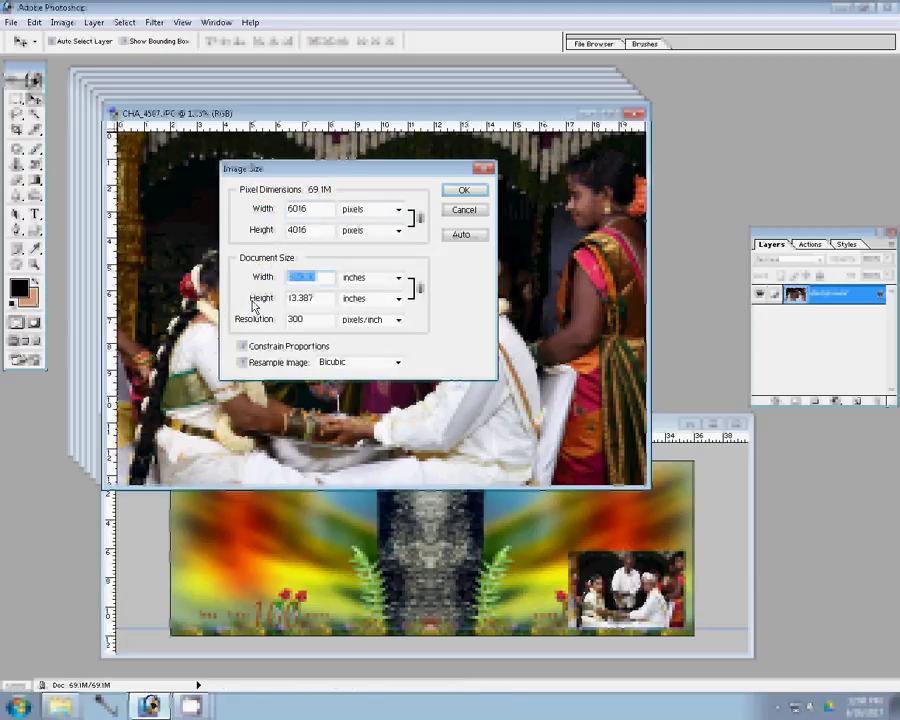
{"action": "left_click", "coordinate": [458, 193]}
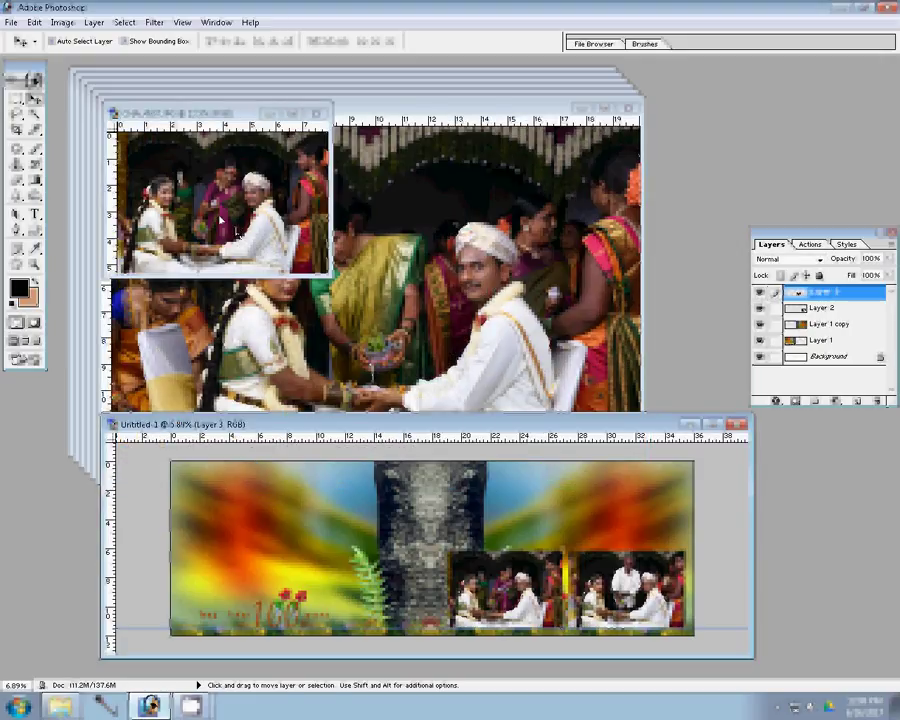
{"action": "key", "text": "ctrl+alt+w"}
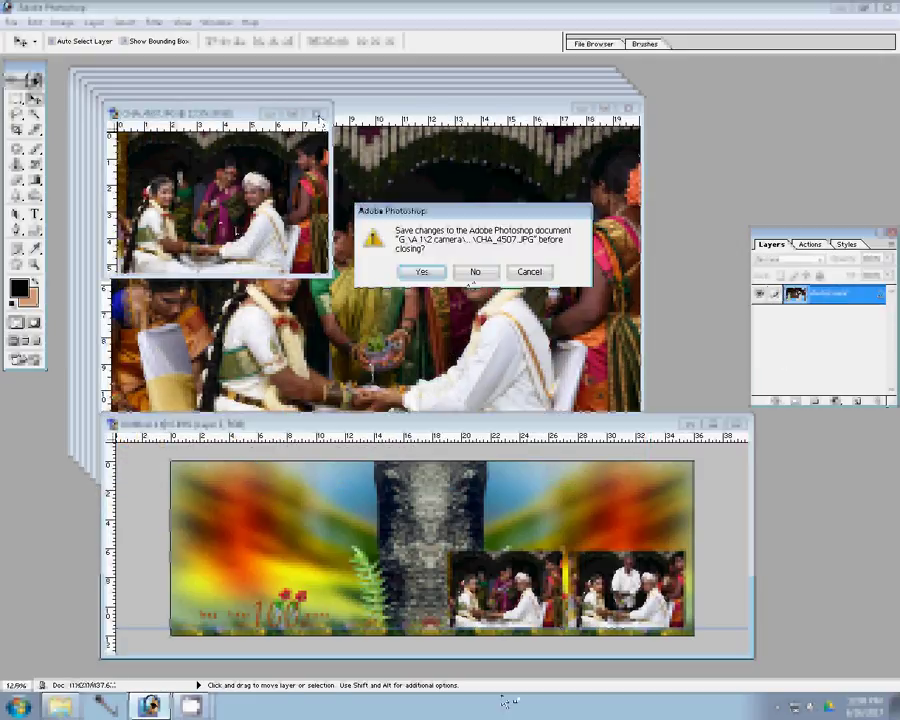
{"action": "left_click", "coordinate": [475, 272]}
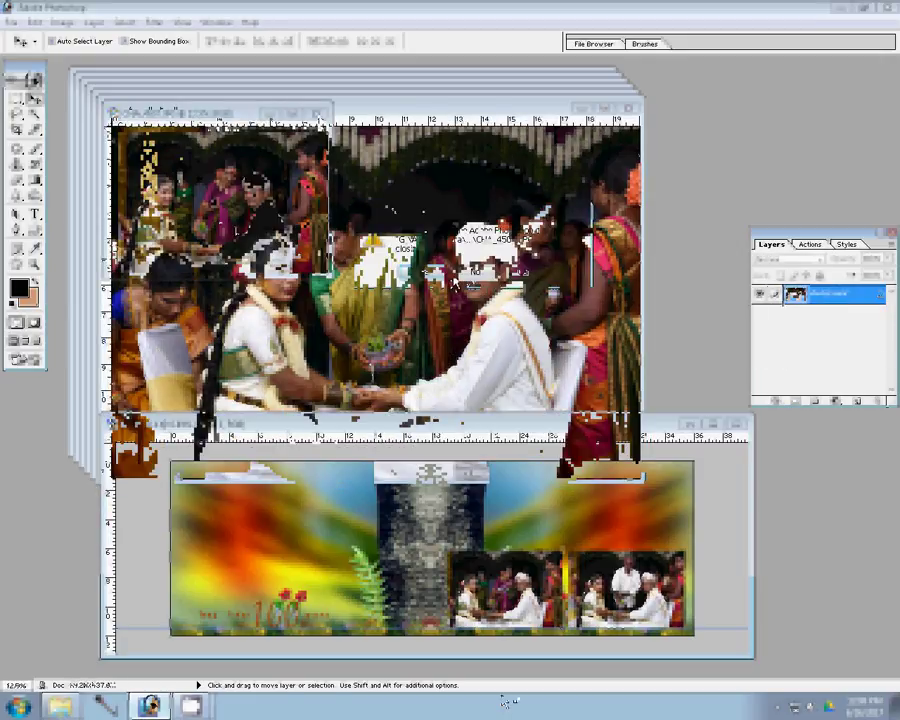
Resize CHA_4506 to 9000 pixels wide, place it top-right, and close its window
{"action": "key", "text": "ctrl+alt+i"}
{"action": "type", "text": "9000"}
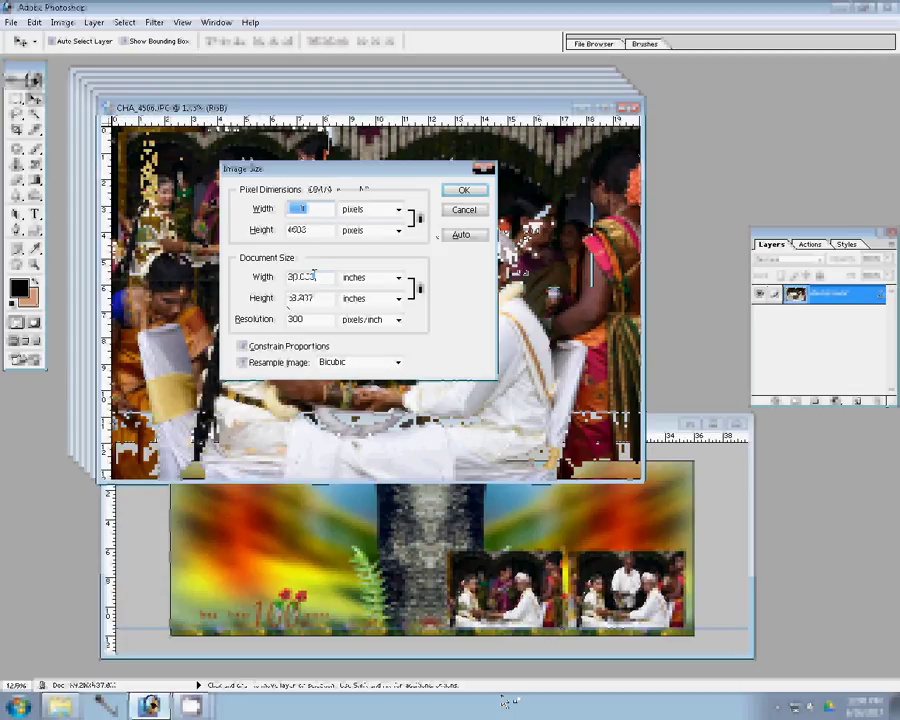
{"action": "key", "text": "Return"}
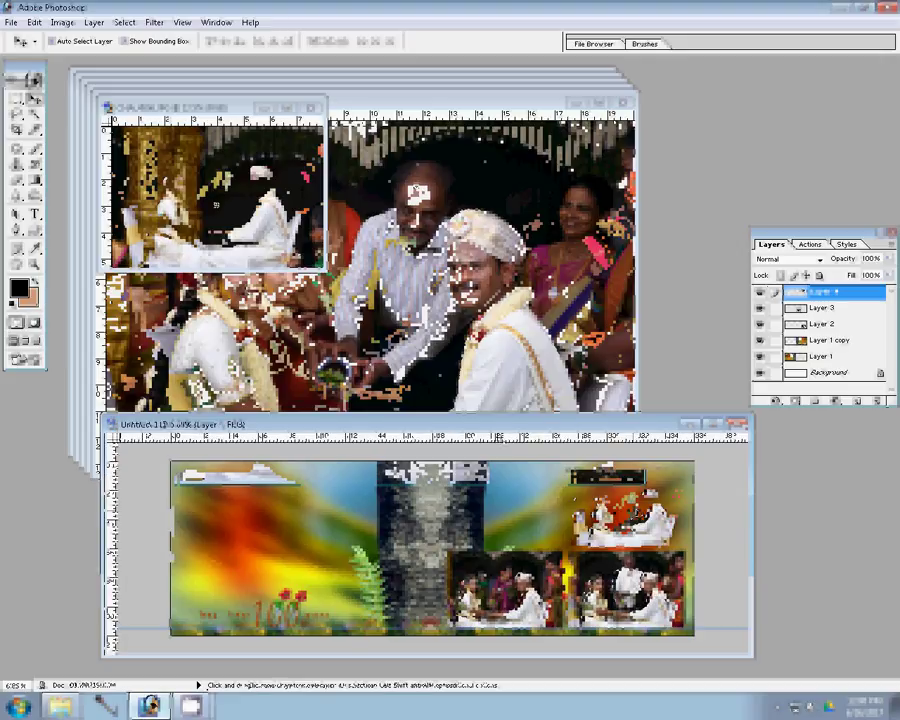
{"action": "left_click", "coordinate": [308, 117]}
{"action": "left_click", "coordinate": [310, 109]}
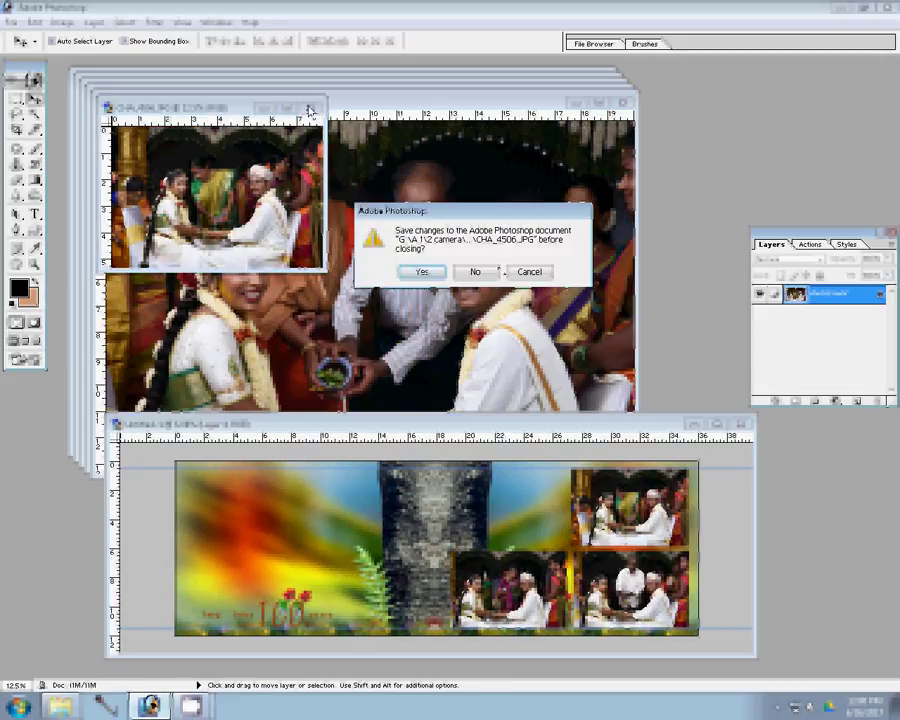
Discard CHA_4506's changes and resize CHA_4505 to a width of 10
{"action": "key", "text": "n"}
{"action": "key", "text": "ctrl+alt+i"}
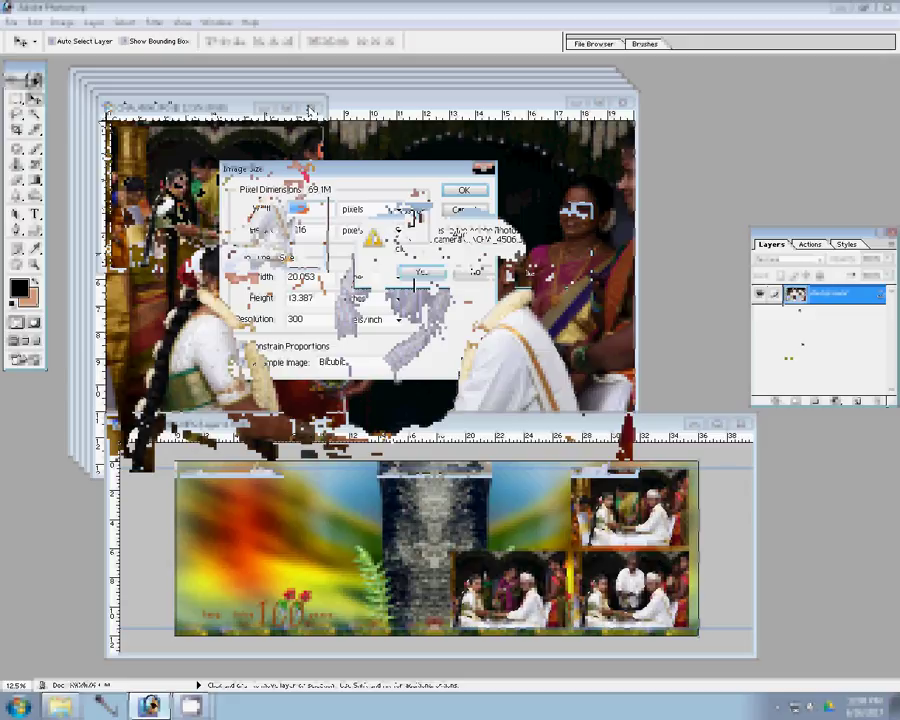
{"action": "type", "text": "10"}
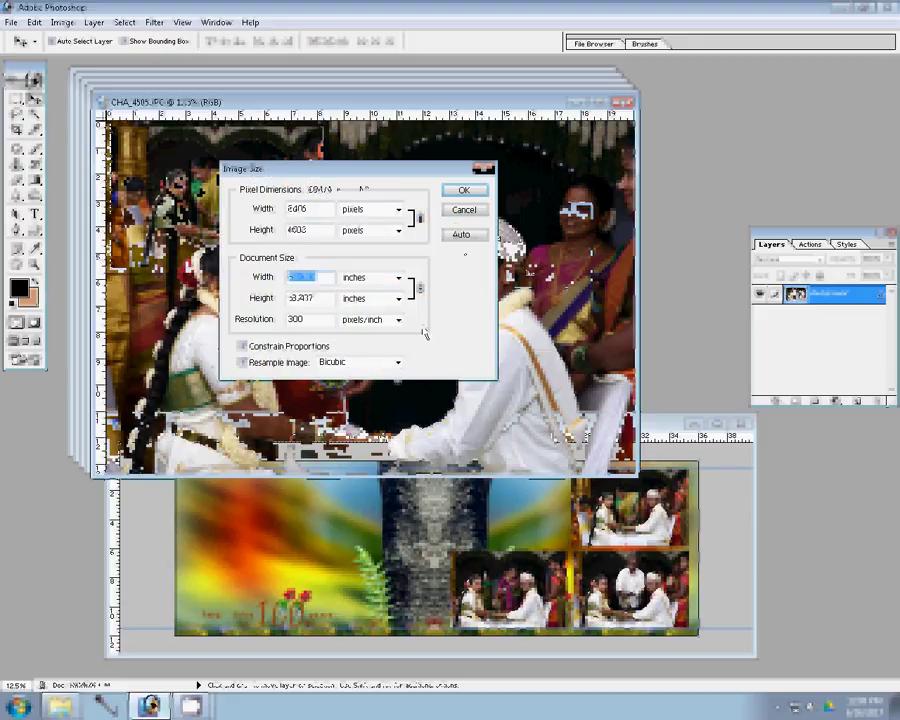
{"action": "key", "text": "Return"}
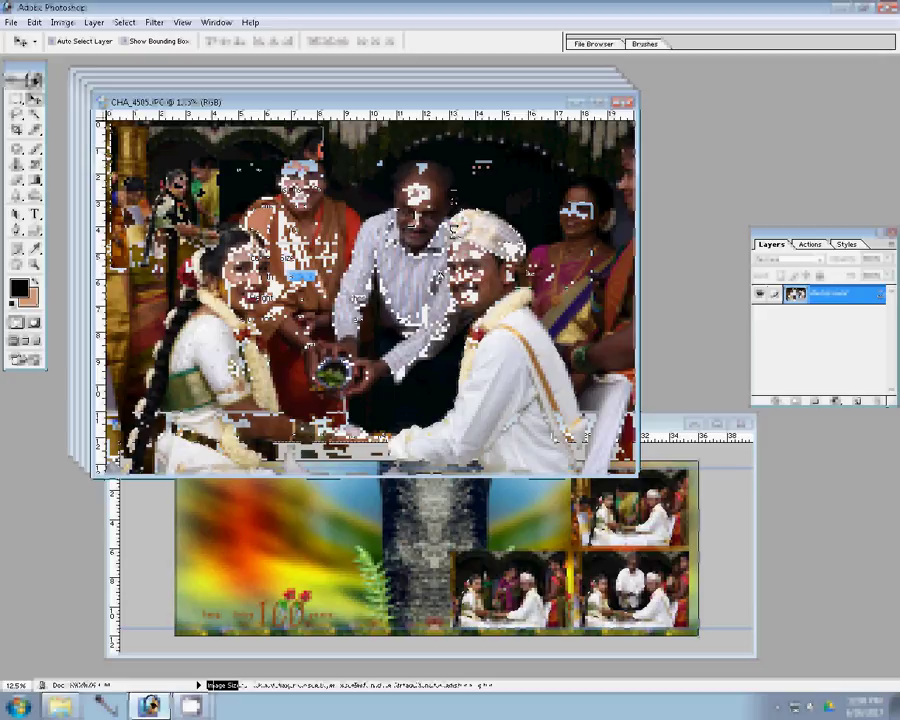
Place CHA_4505 in the top row beside the third photo and close its window
{"action": "key", "text": "ctrl+minus"}
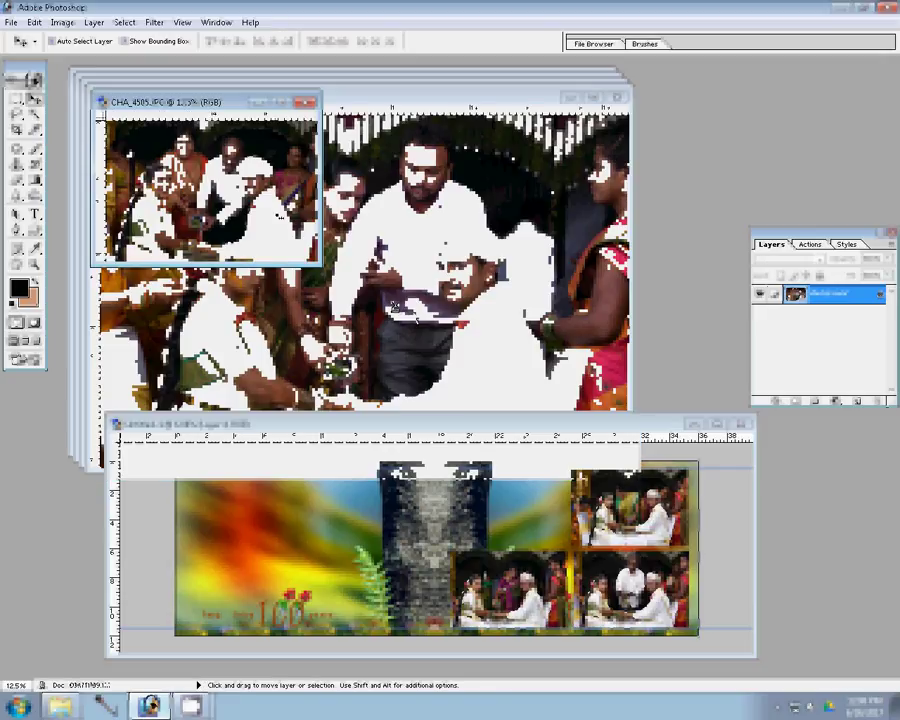
{"action": "left_click_drag", "start_coordinate": [560, 205], "coordinate": [493, 472]}
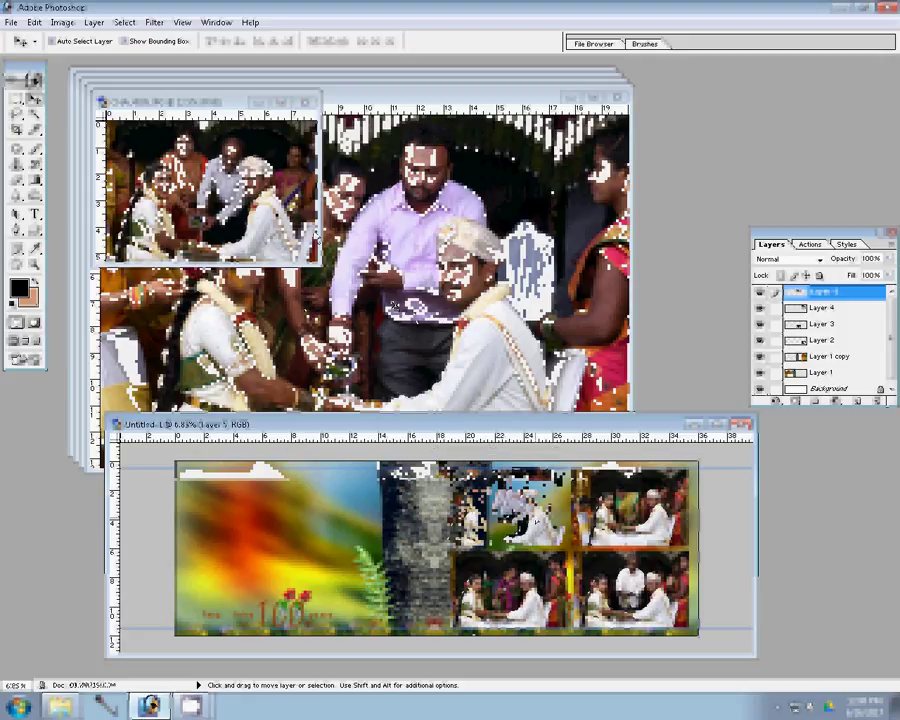
{"action": "left_click", "coordinate": [308, 111]}
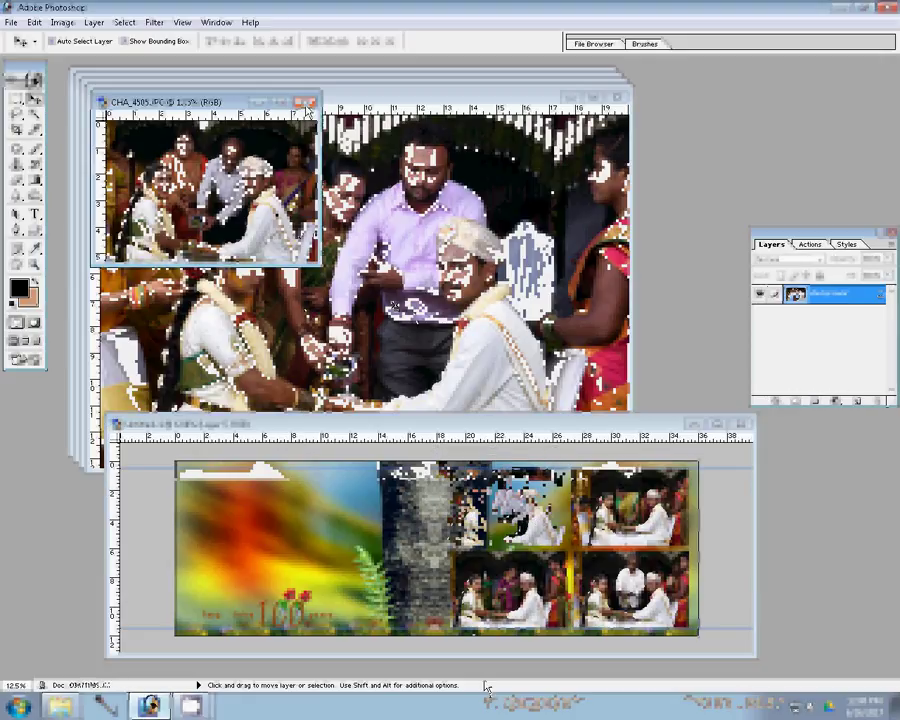
{"action": "left_click", "coordinate": [311, 102]}
Discard CHA_4505's changes and resize CHA_4503 by its document width
{"action": "key", "text": "n"}
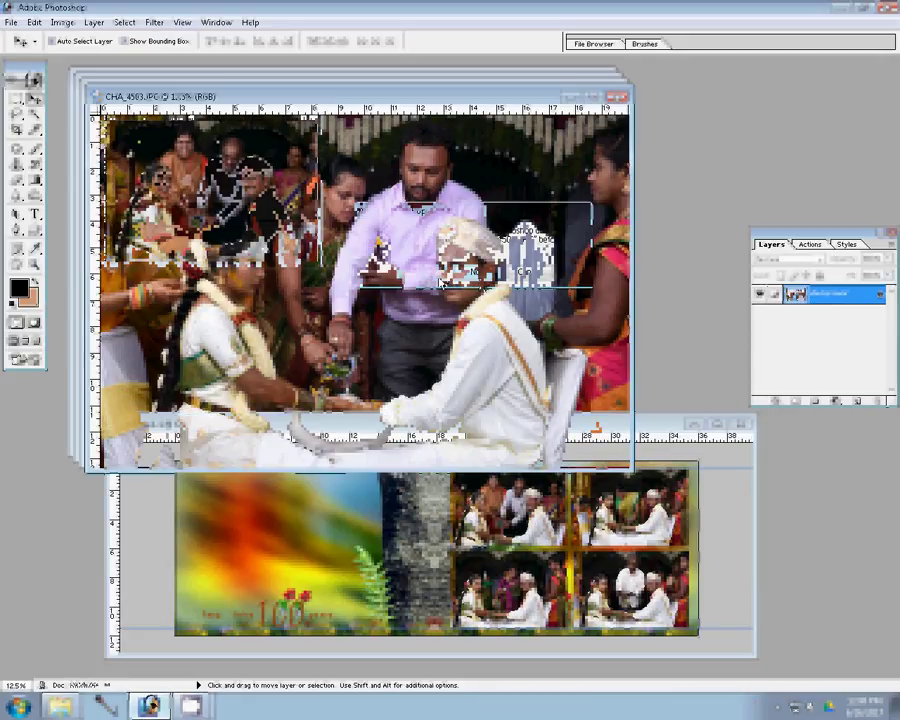
{"action": "key", "text": "ctrl+alt+i"}
{"action": "key", "text": "Tab"}
{"action": "key", "text": "Tab"}
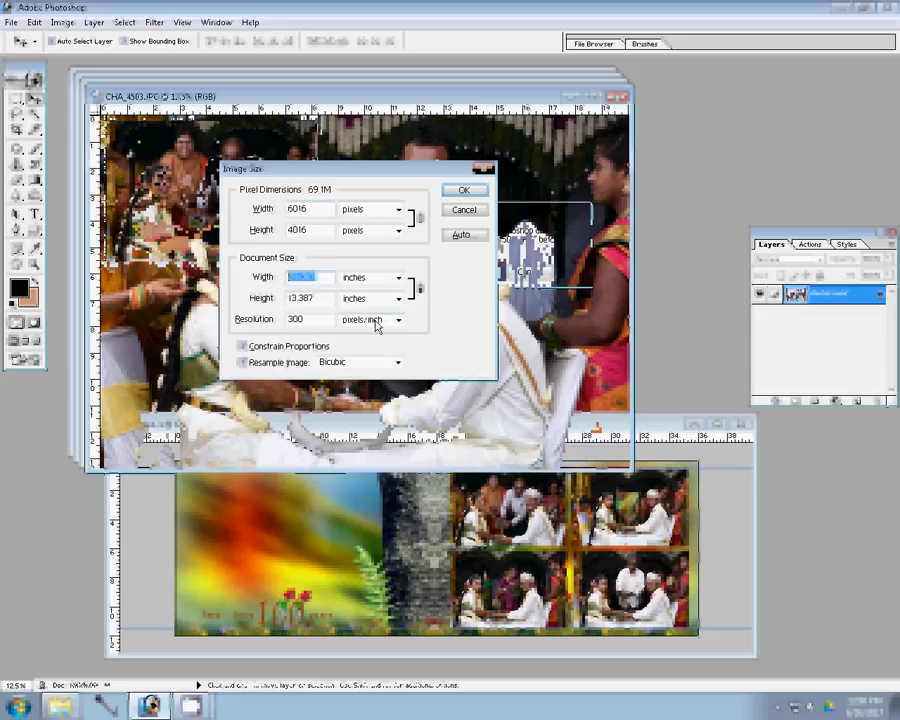
{"action": "key", "text": "Up"}
{"action": "key", "text": "Up"}
{"action": "left_click", "coordinate": [455, 194]}
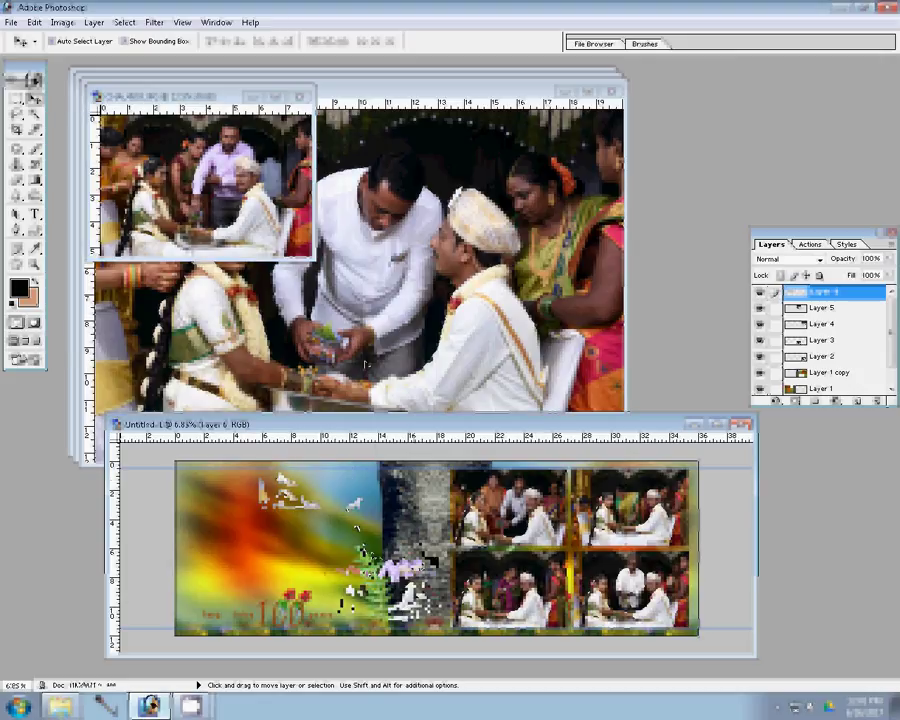
Place CHA_4503 at the bottom centre of the spread and close it unsaved
{"action": "left_click_drag", "start_coordinate": [406, 574], "coordinate": [406, 600]}
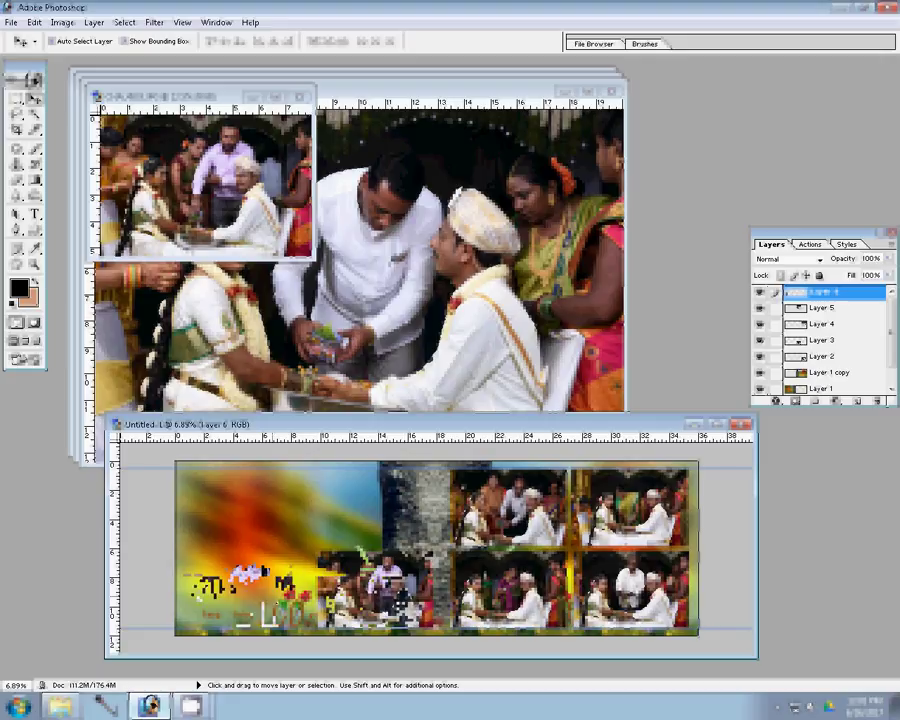
{"action": "left_click", "coordinate": [268, 115]}
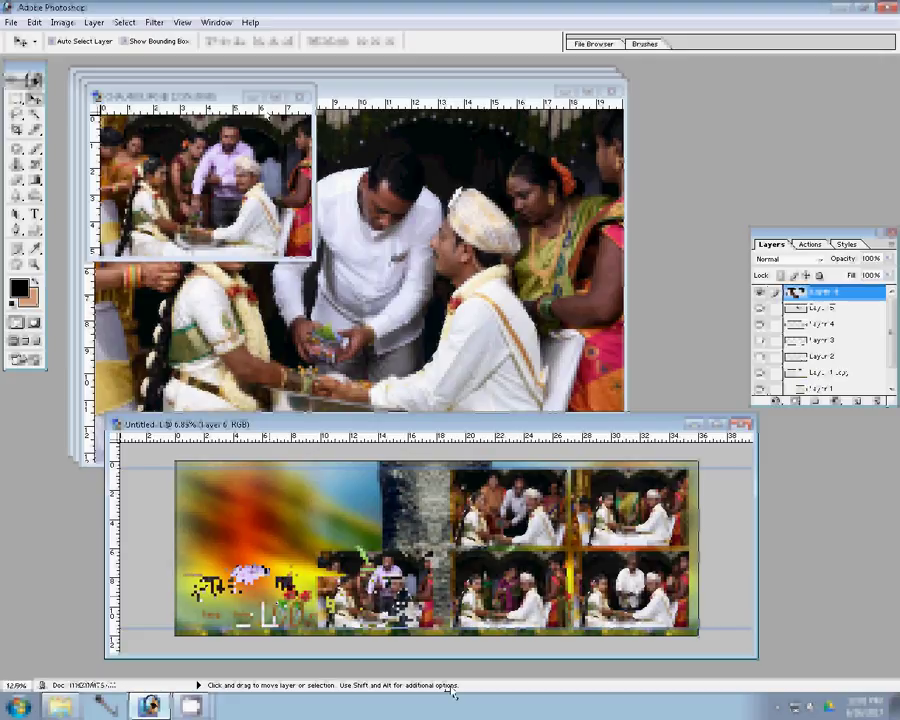
{"action": "left_click", "coordinate": [302, 97]}
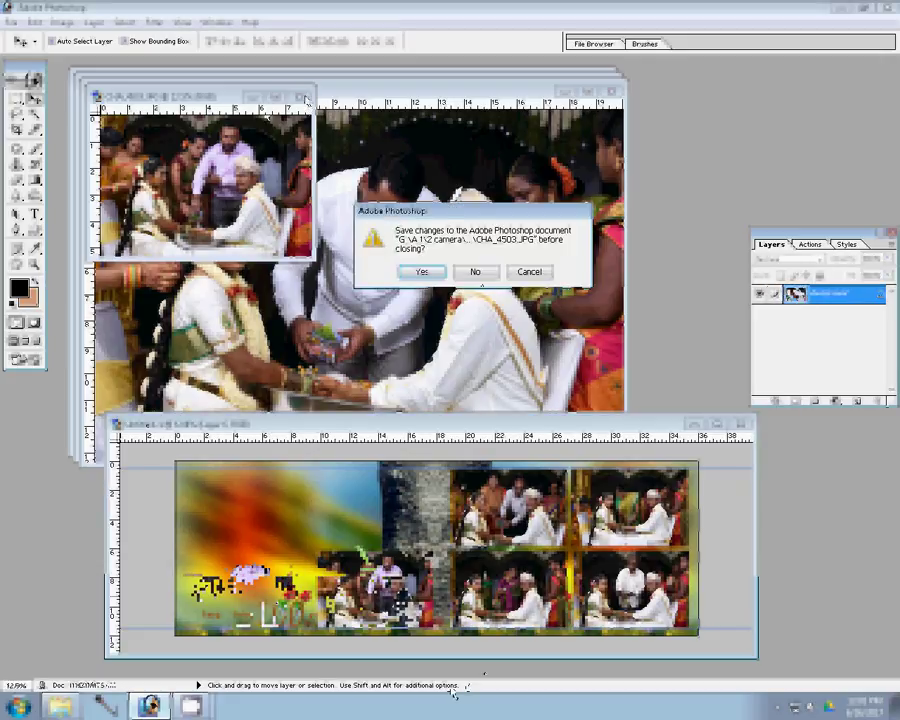
{"action": "left_click", "coordinate": [475, 271]}
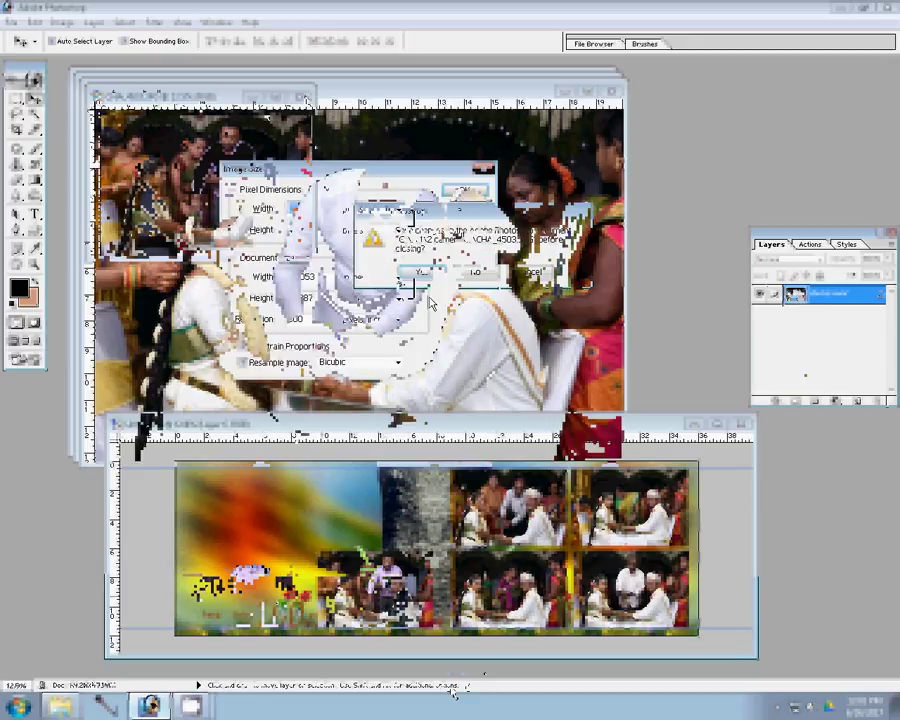
Resize CHA_4502 to 8 inches wide and drop it into the bottom row's second slot
{"action": "type", "text": "8"}
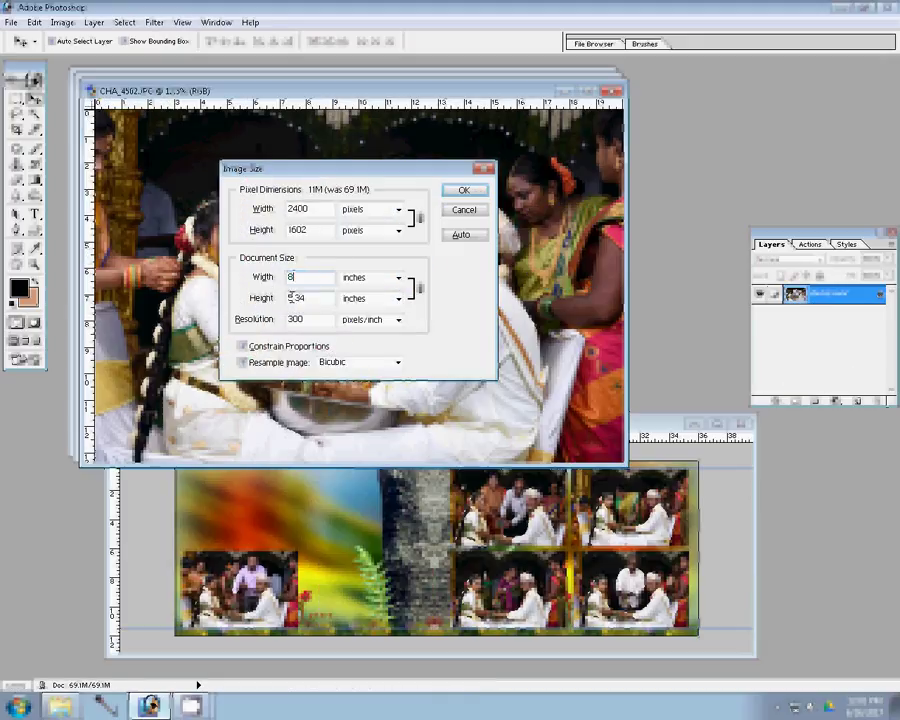
{"action": "left_click", "coordinate": [476, 190]}
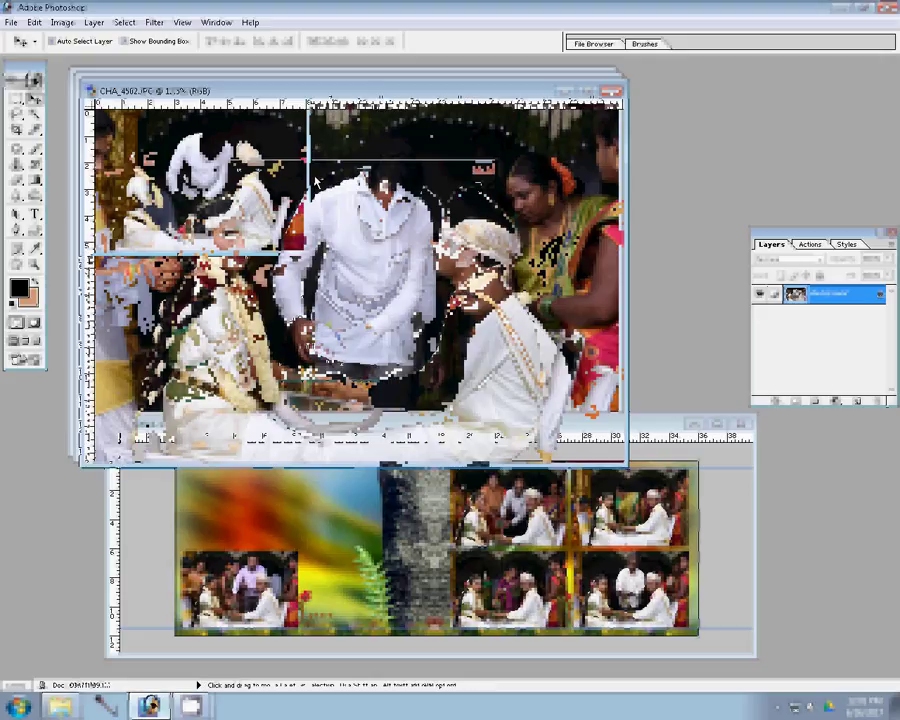
{"action": "left_click_drag", "start_coordinate": [330, 300], "coordinate": [315, 527]}
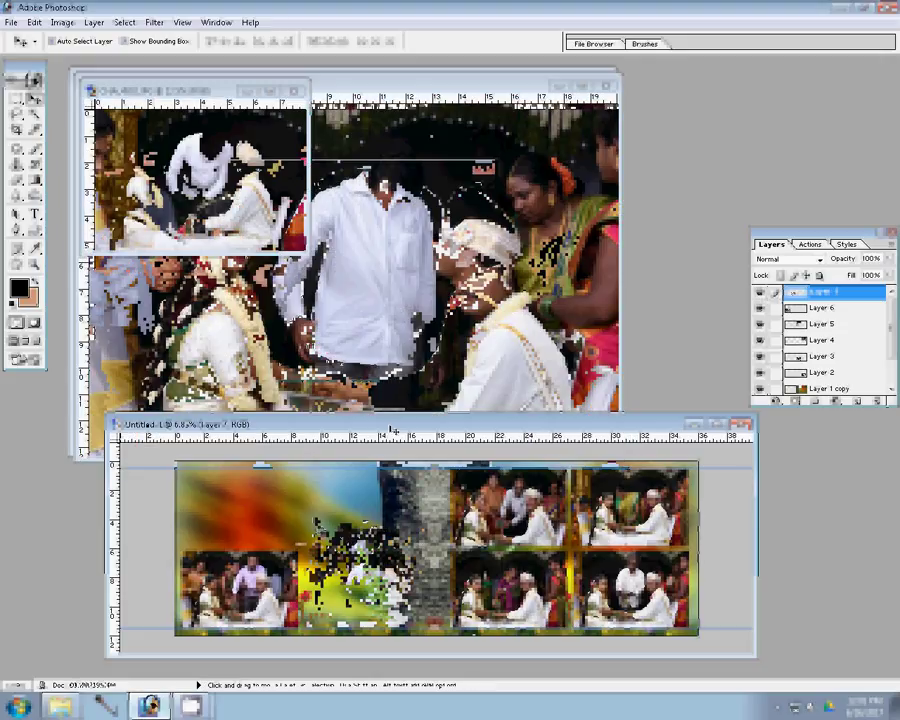
Close CHA_4502 unsaved, resize CHA_4501 to 9000 wide, and place it top-left
{"action": "key", "text": "ctrl+w"}
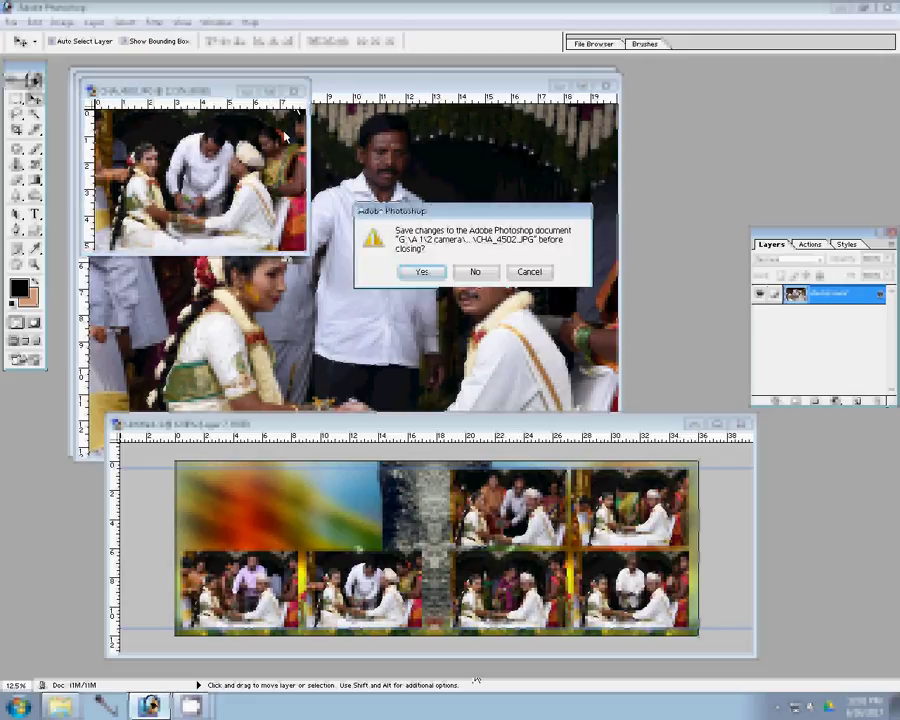
{"action": "key", "text": "n"}
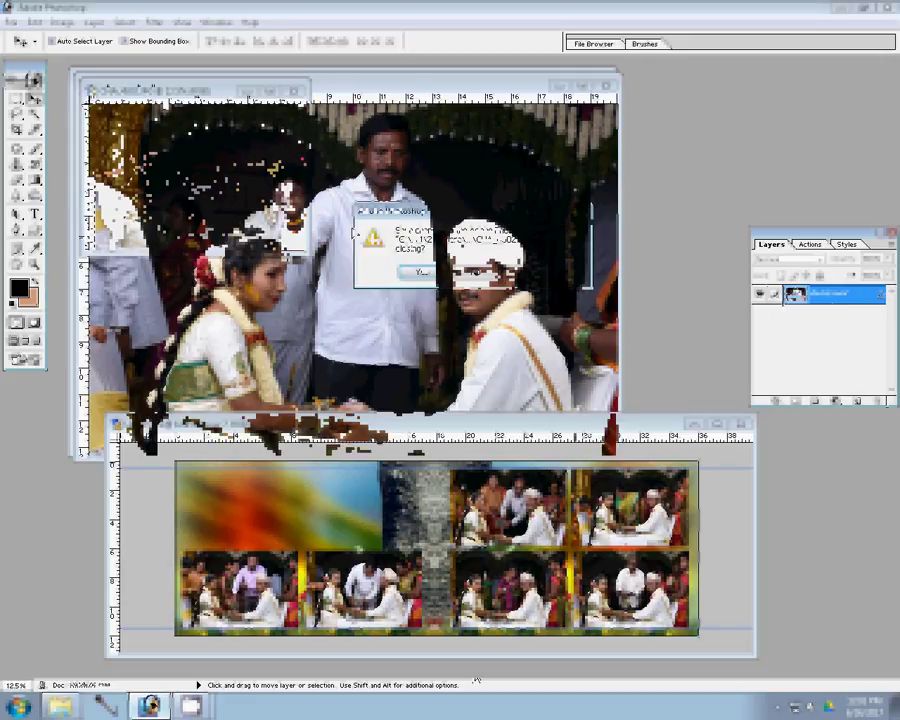
{"action": "key", "text": "ctrl+alt+i"}
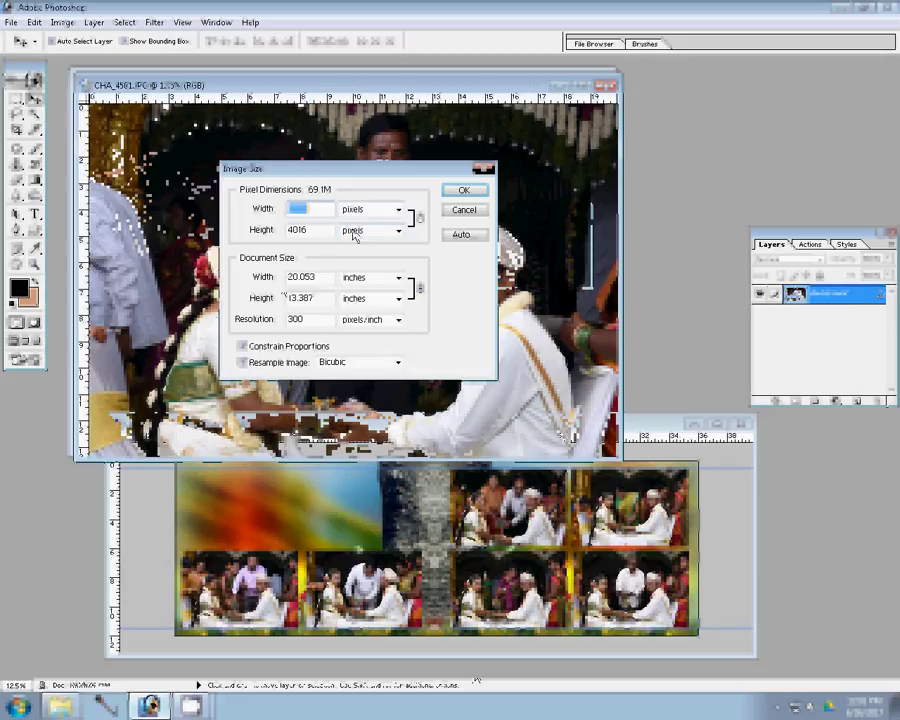
{"action": "type", "text": "9000"}
{"action": "key", "text": "Return"}
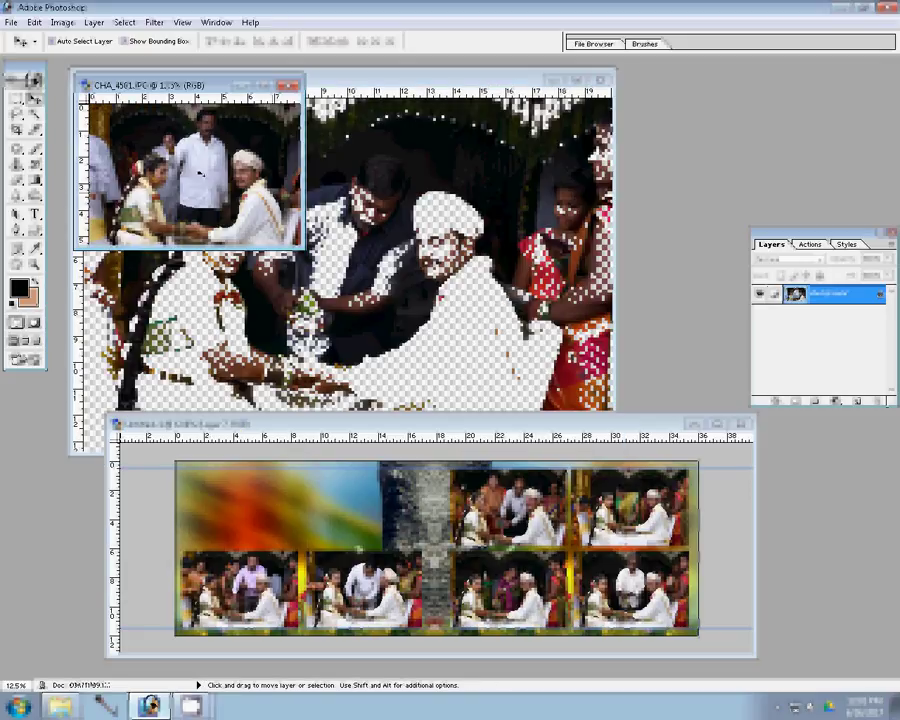
{"action": "mouse_move", "coordinate": [271, 305]}
{"action": "left_mouse_down"}
{"action": "mouse_move", "coordinate": [299, 510]}
{"action": "mouse_move", "coordinate": [290, 510]}
{"action": "left_mouse_up"}
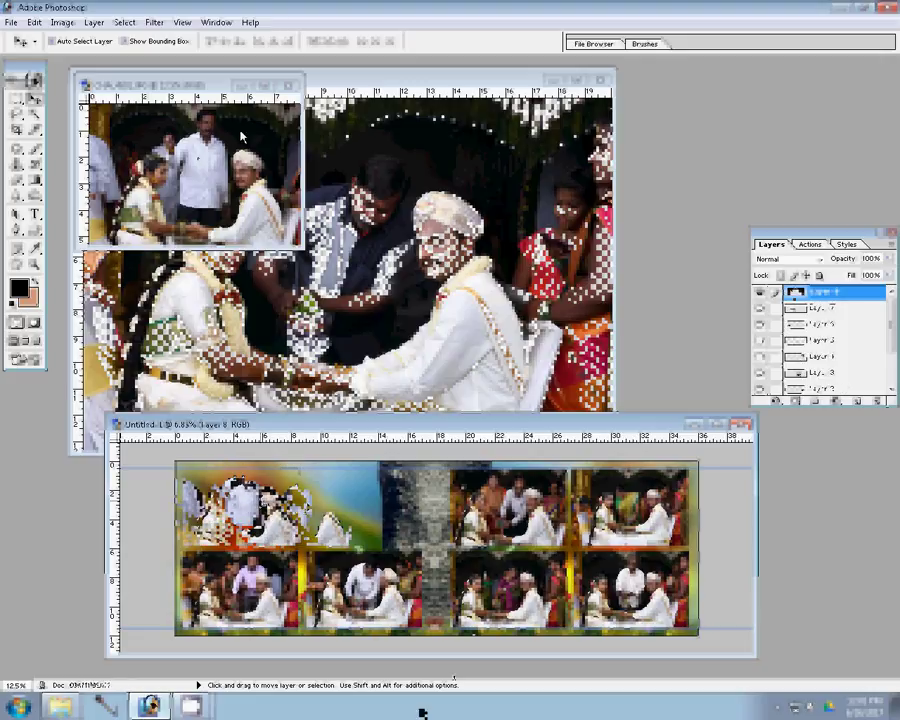
{"action": "left_click", "coordinate": [284, 85]}
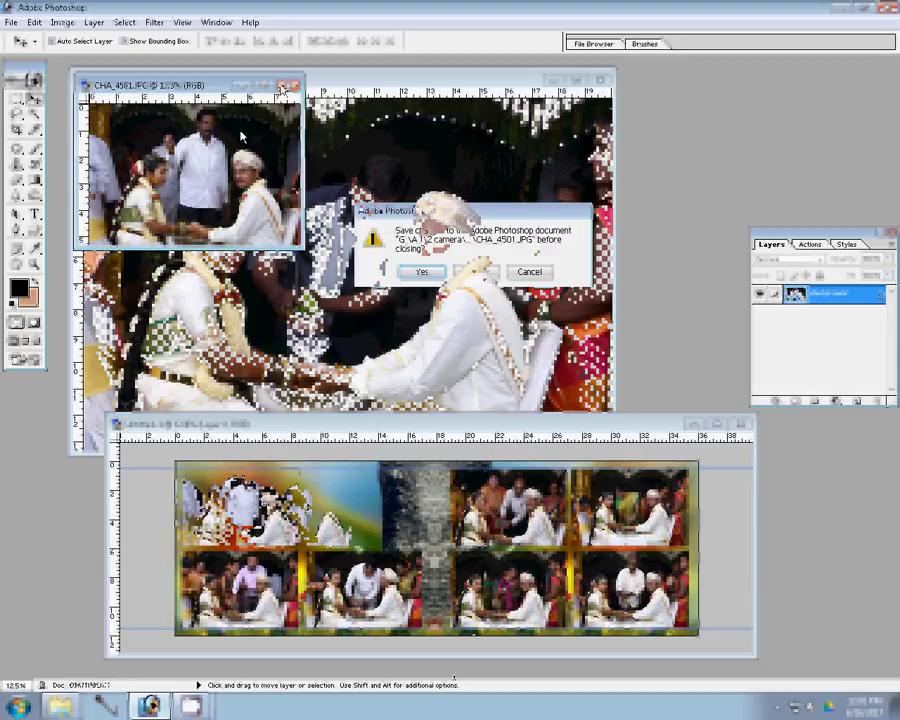
Resize CHA_4509, place it in the top row's second slot, and close it
{"action": "key", "text": "n"}
{"action": "key", "text": "ctrl+alt+i"}
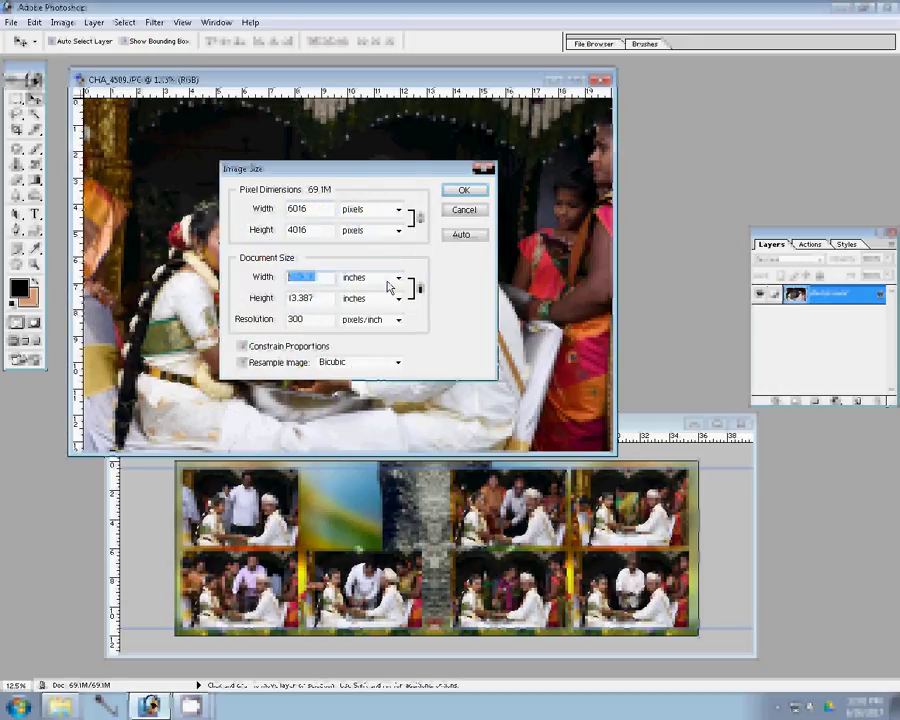
{"action": "key", "text": "Up"}
{"action": "left_click", "coordinate": [463, 190]}
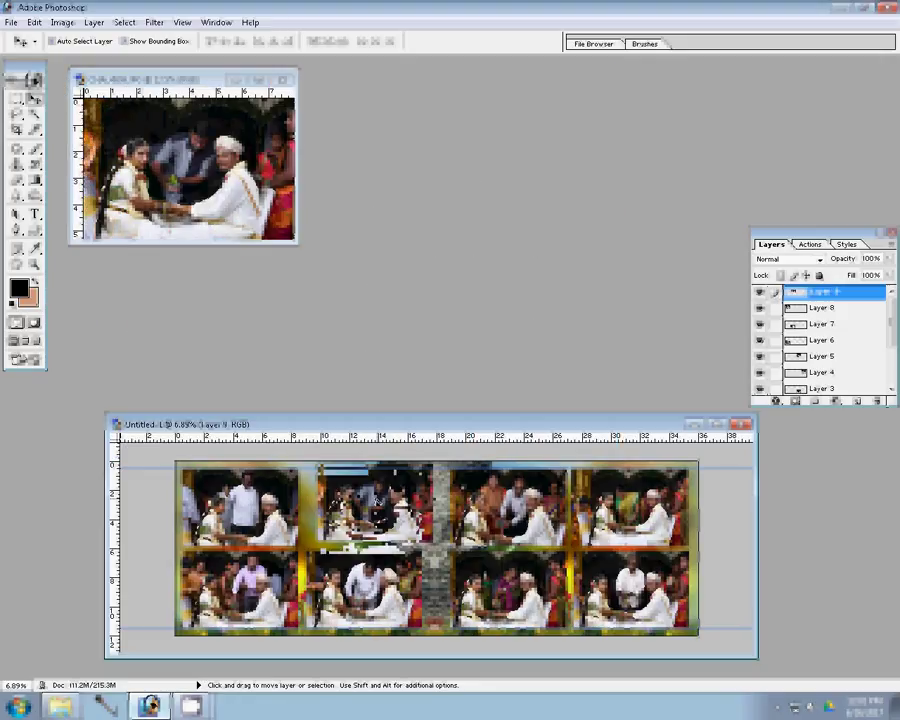
{"action": "left_click_drag", "start_coordinate": [375, 497], "coordinate": [378, 500]}
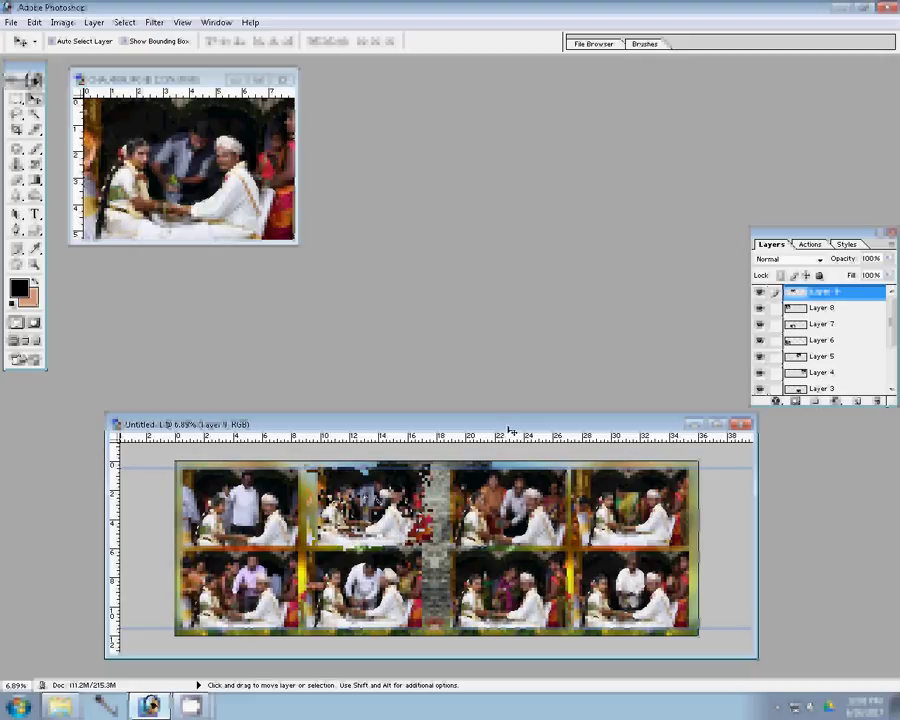
{"action": "left_click", "coordinate": [205, 236]}
{"action": "key", "text": "ctrl+w"}
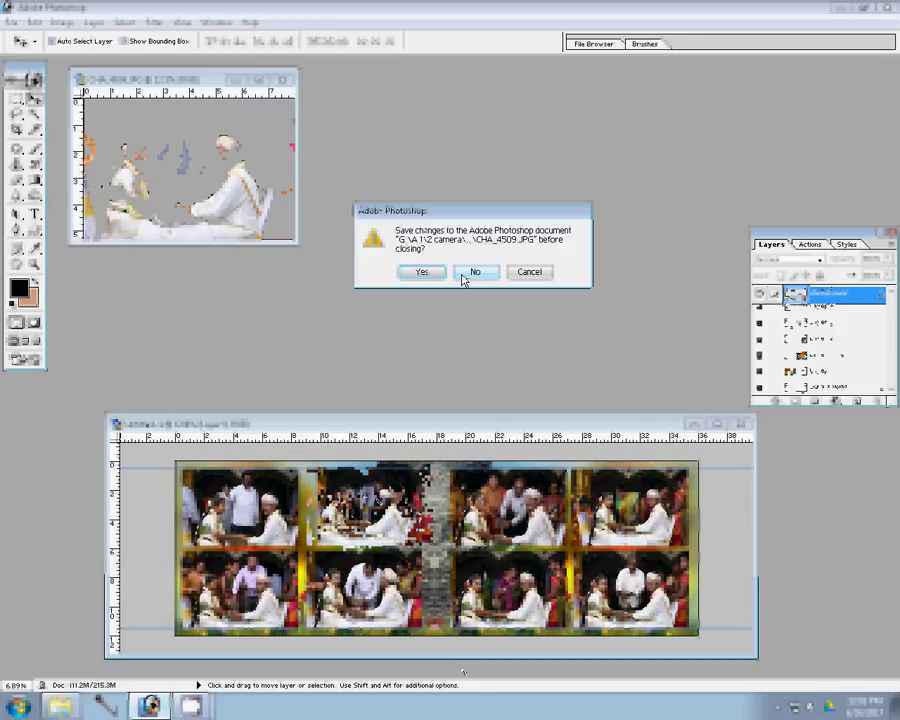
Close the last photo unsaved, hide the Background, and merge the visible photo layers
{"action": "left_click", "coordinate": [463, 279]}
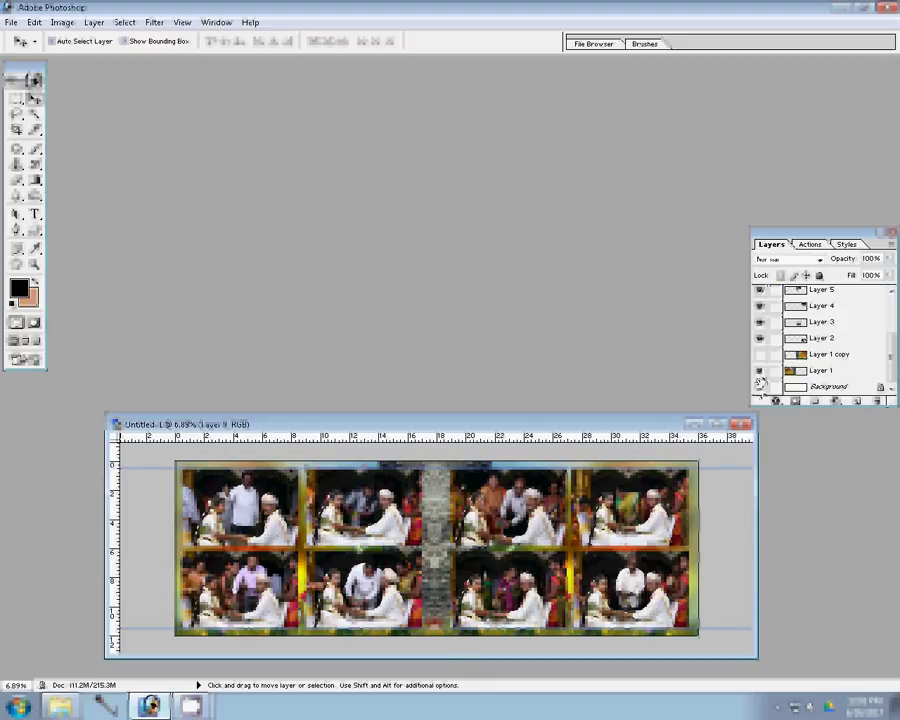
{"action": "left_click", "coordinate": [760, 385]}
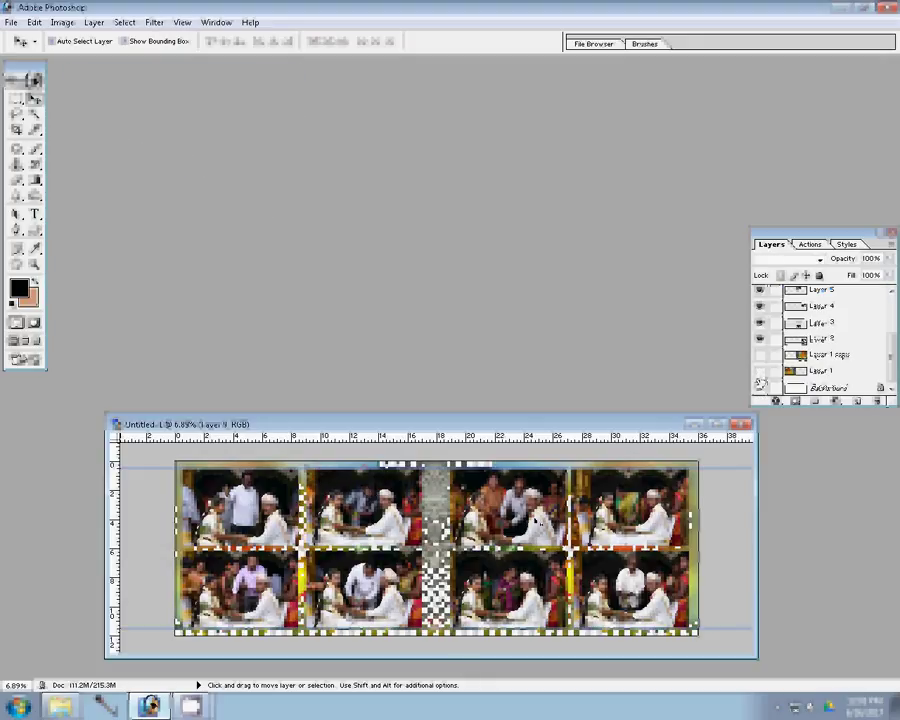
{"action": "key", "text": "Delete"}
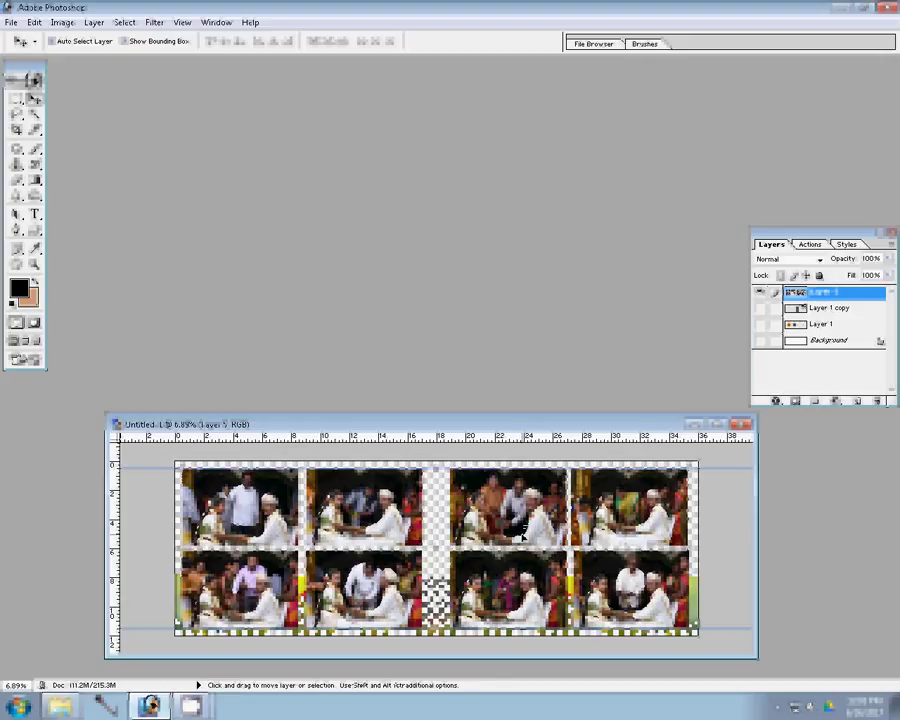
{"action": "left_click", "coordinate": [774, 401]}
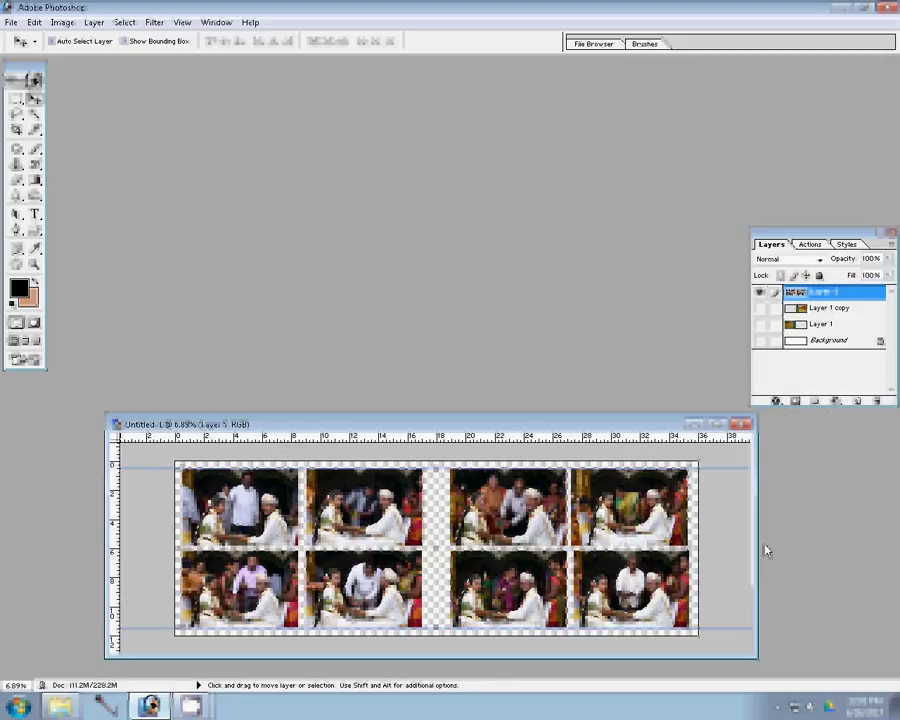
{"action": "key", "text": "h"}
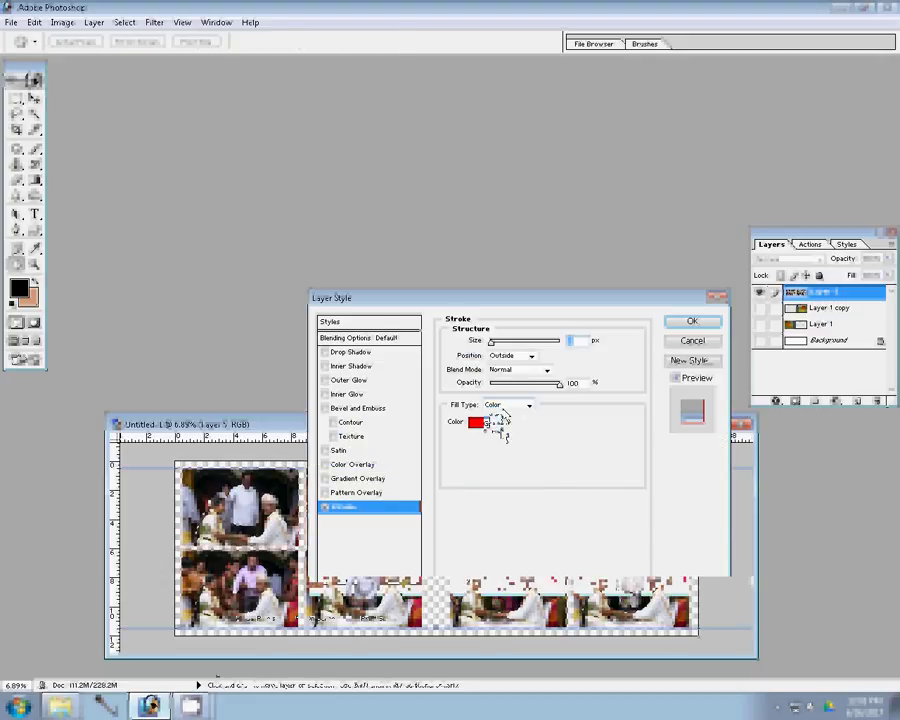
Switch the Outside Stroke's fill to a colourful pattern and apply it to the merged layer
{"action": "key", "text": "Down"}
{"action": "key", "text": "Down"}
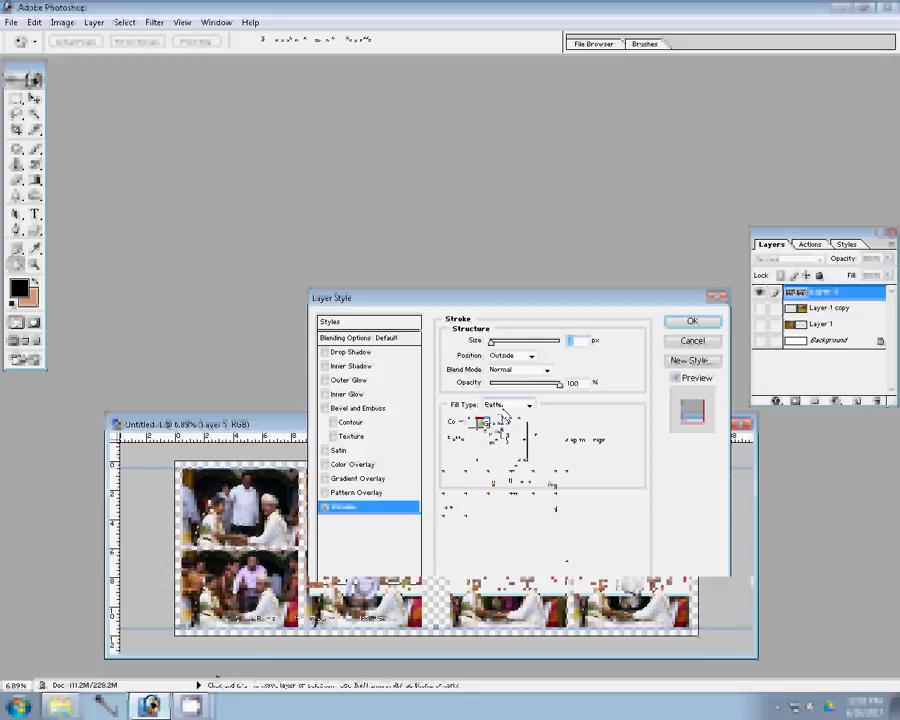
{"action": "left_click", "coordinate": [570, 342]}
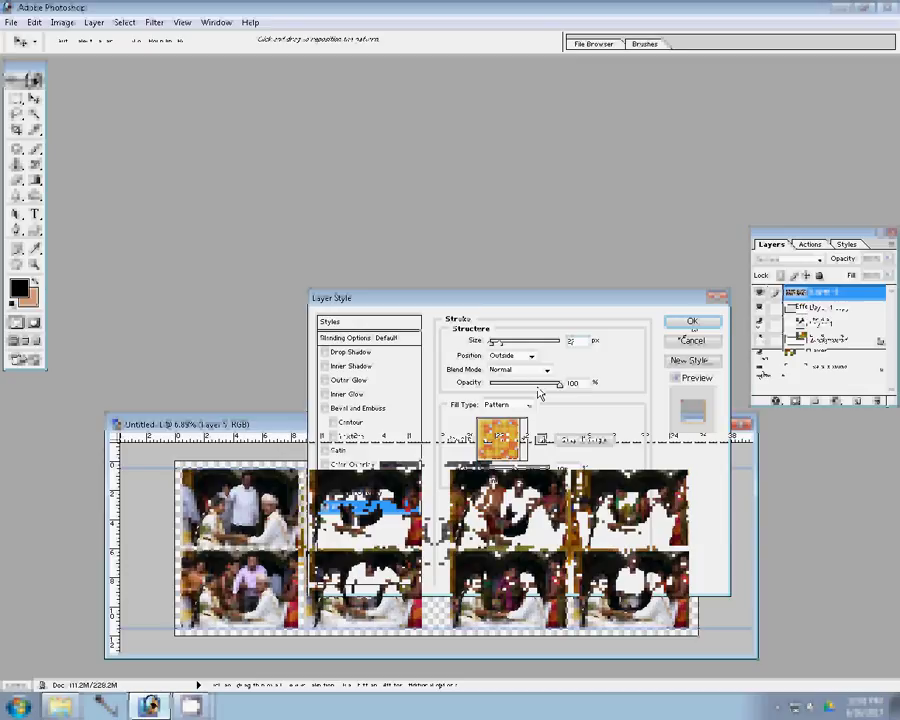
{"action": "key", "text": "Return"}
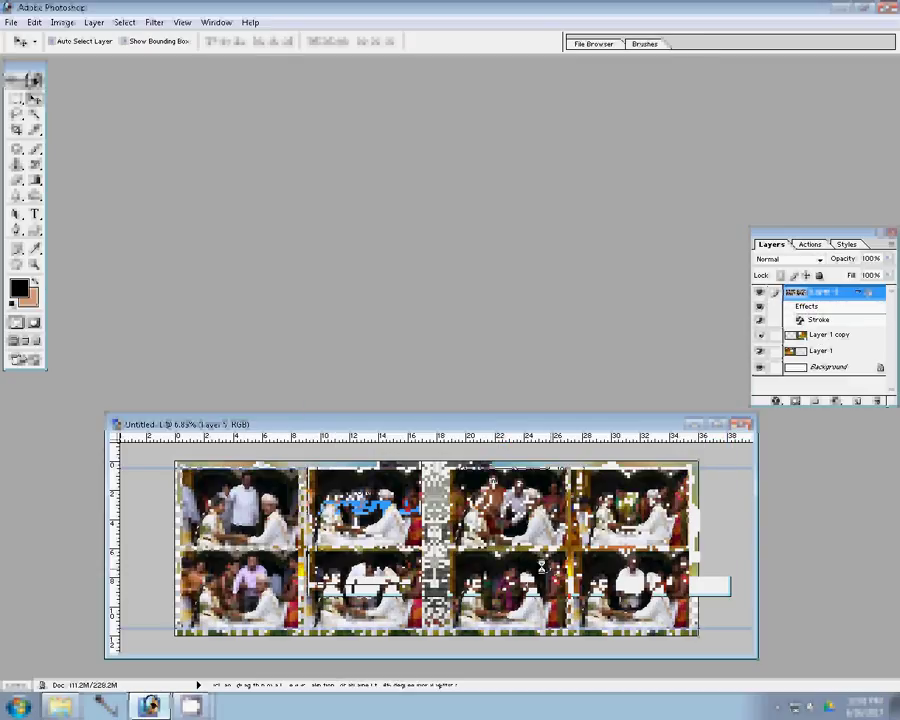
{"action": "key", "text": "ctrl+s"}
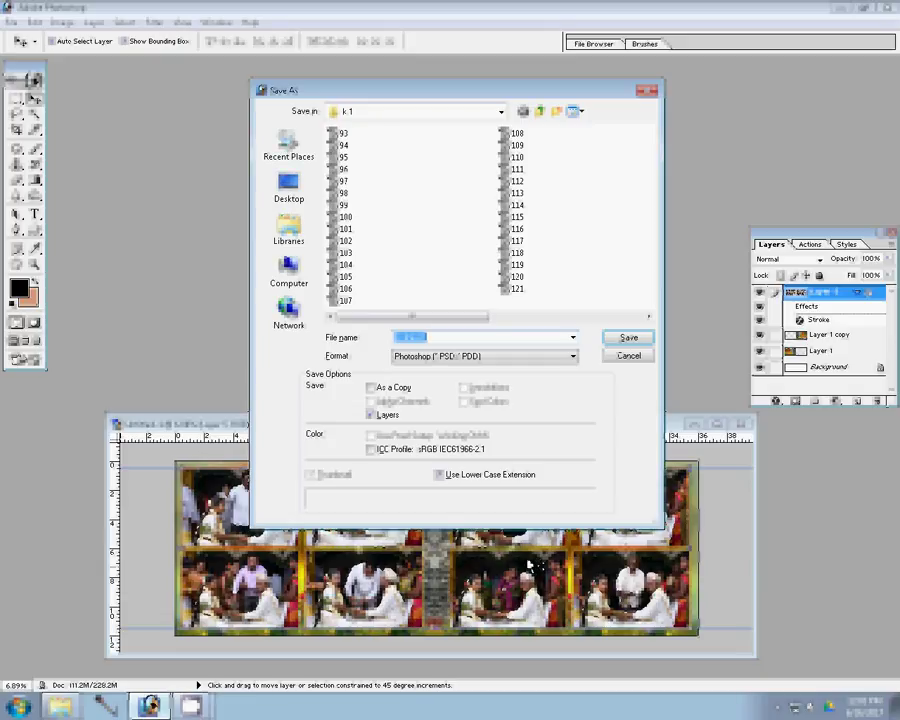
Save the album spread as 122.psd in Photoshop format, then close the document
{"action": "type", "text": "1"}
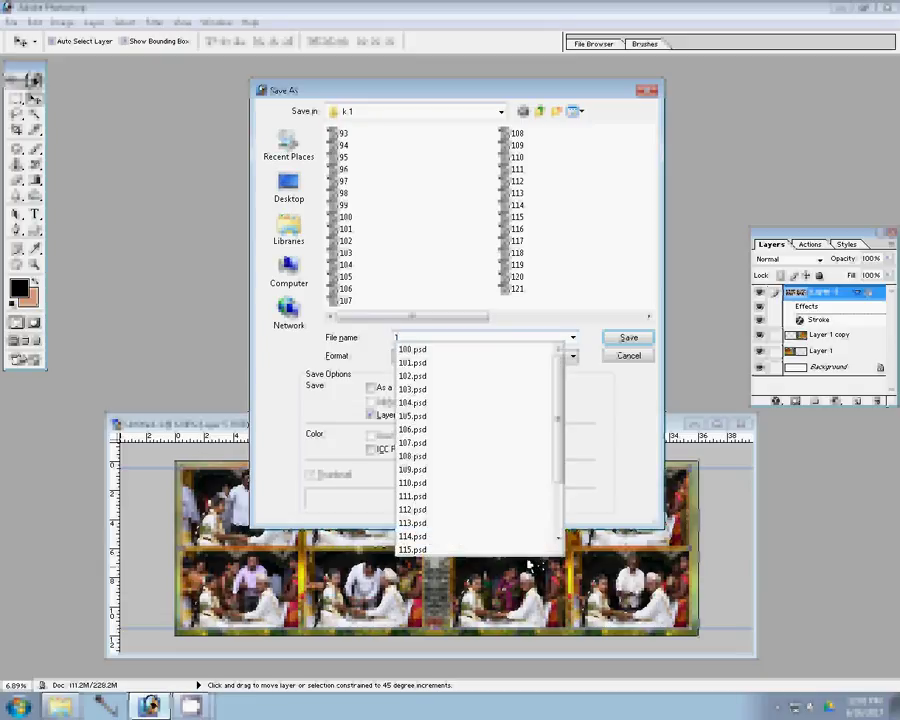
{"action": "type", "text": "22"}
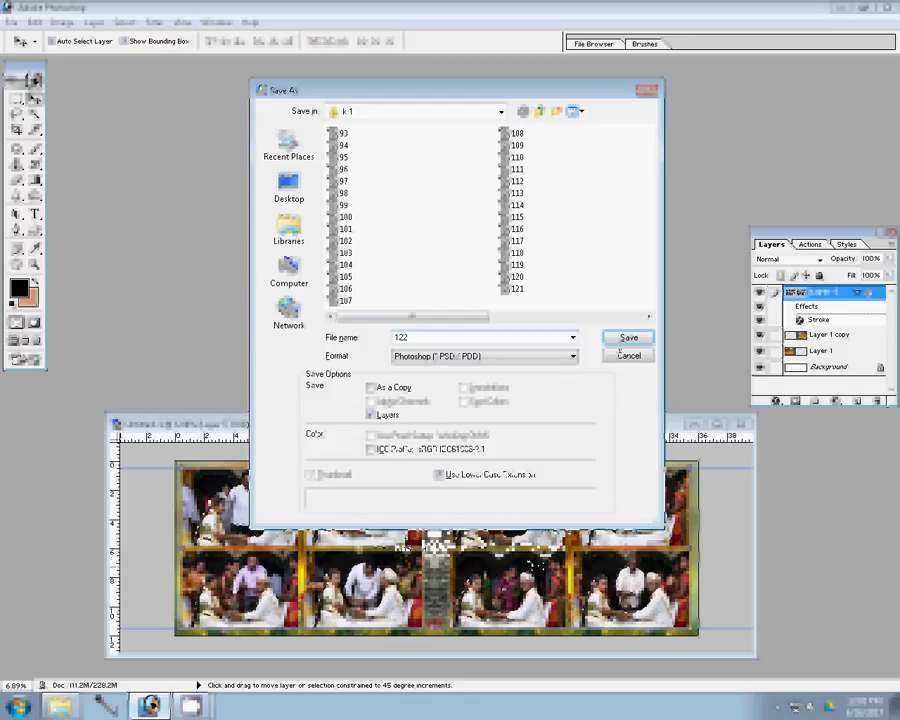
{"action": "left_click", "coordinate": [628, 338]}
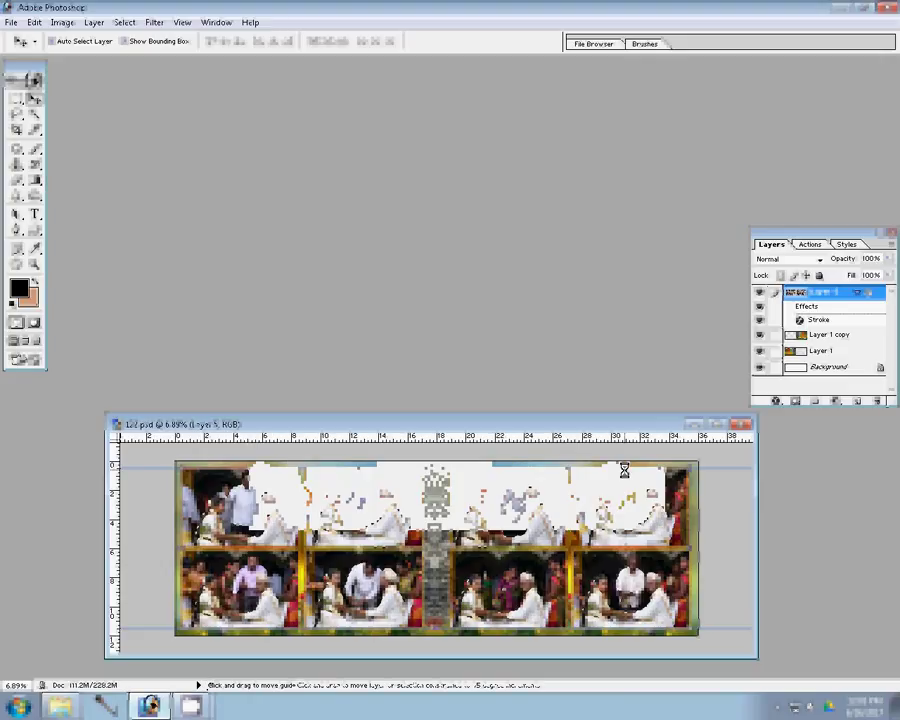
{"action": "key", "text": "ctrl+w"}
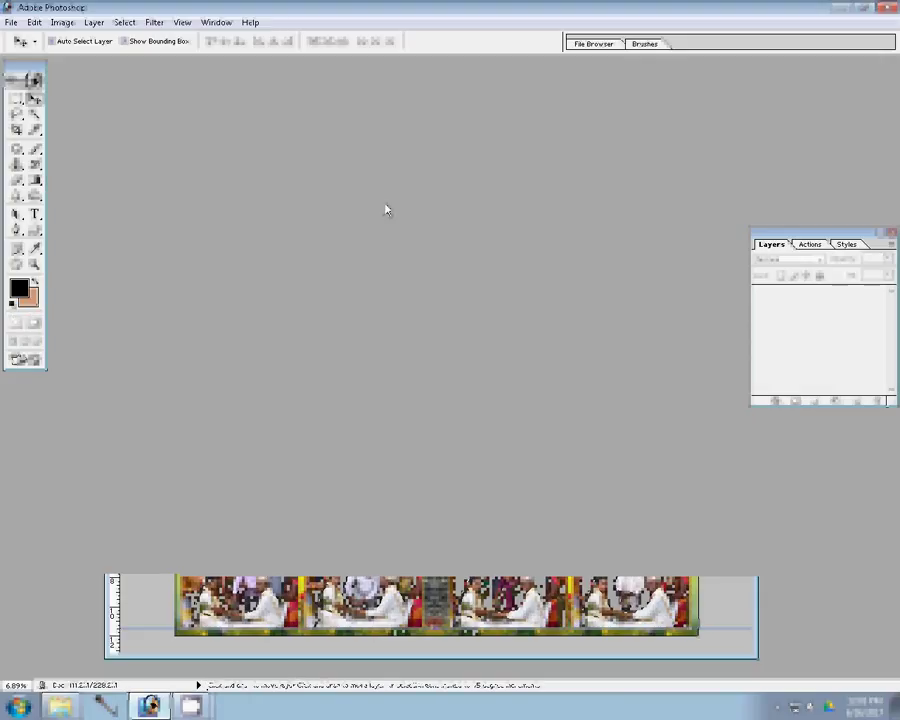